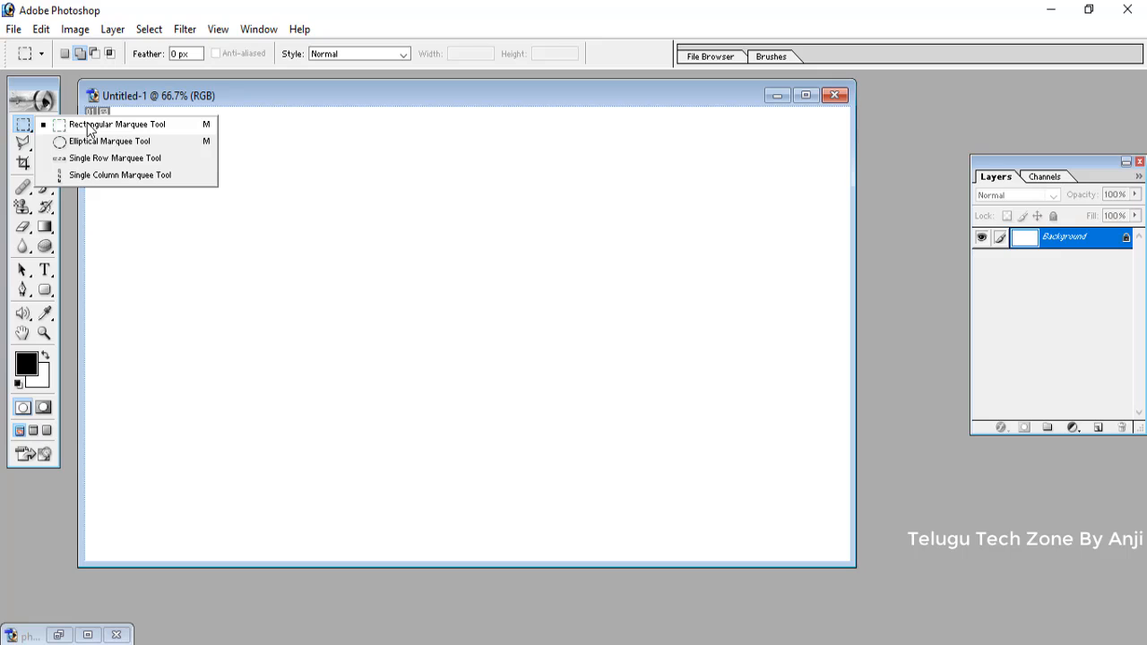
# - Fill a rectangular selection in the canvas's upper-left area with the black foreground color, and deselect it
pyautogui.click(89, 126)
pyautogui.moveTo(182, 163); pyautogui.dragTo(428, 319)
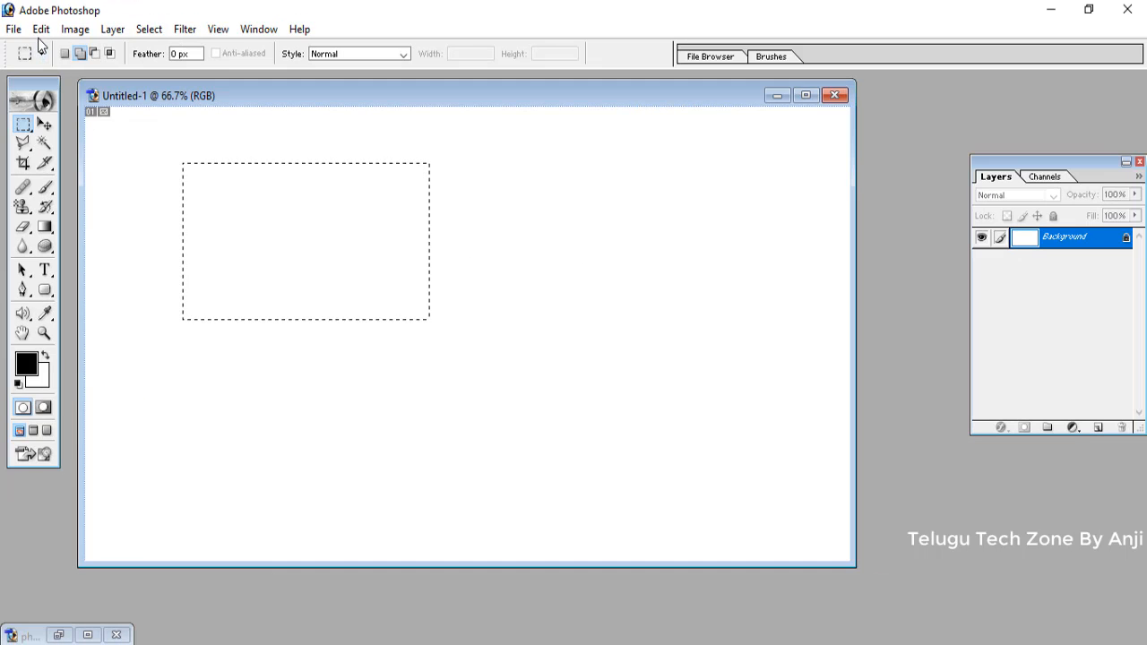
pyautogui.click(40, 29)
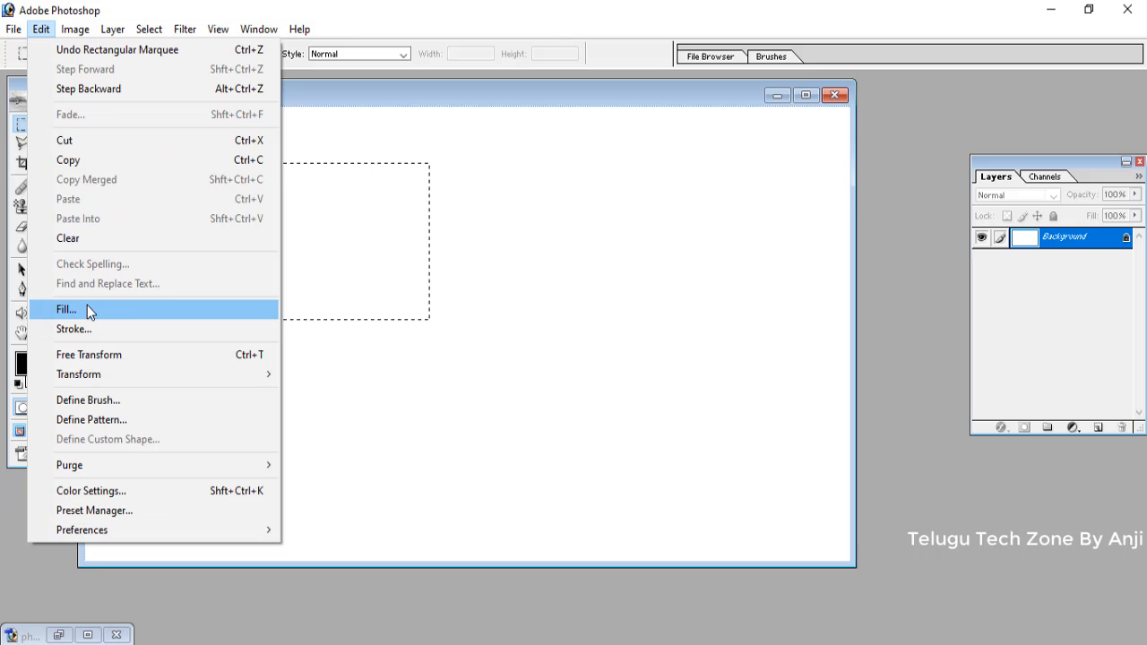
pyautogui.click(87, 309)
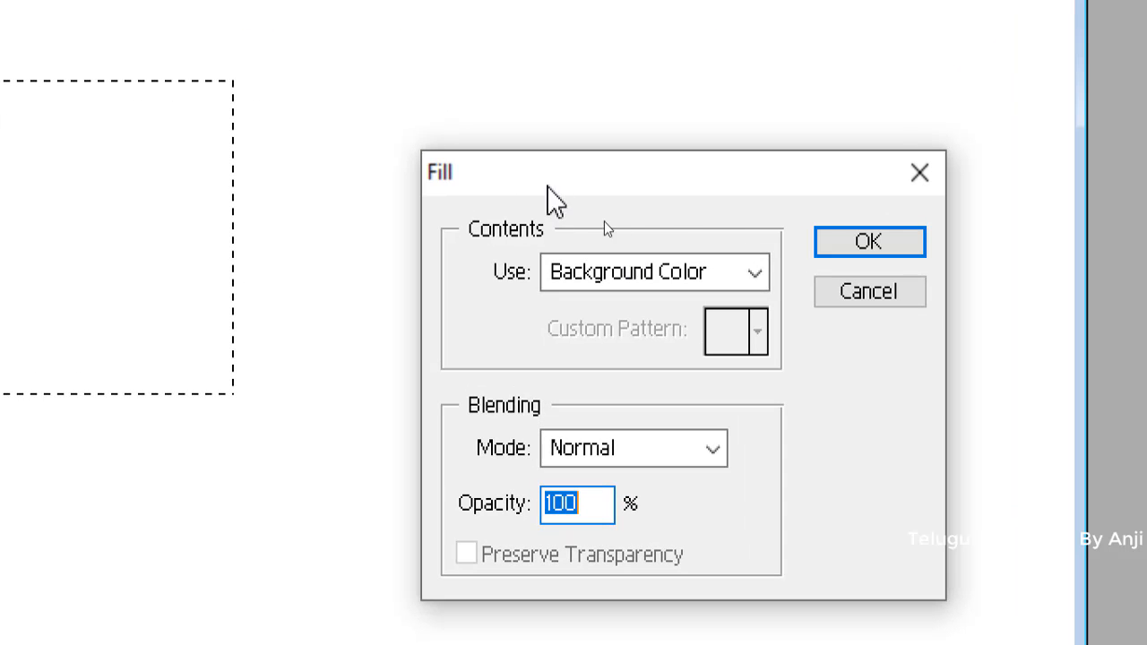
pyautogui.click(755, 273)
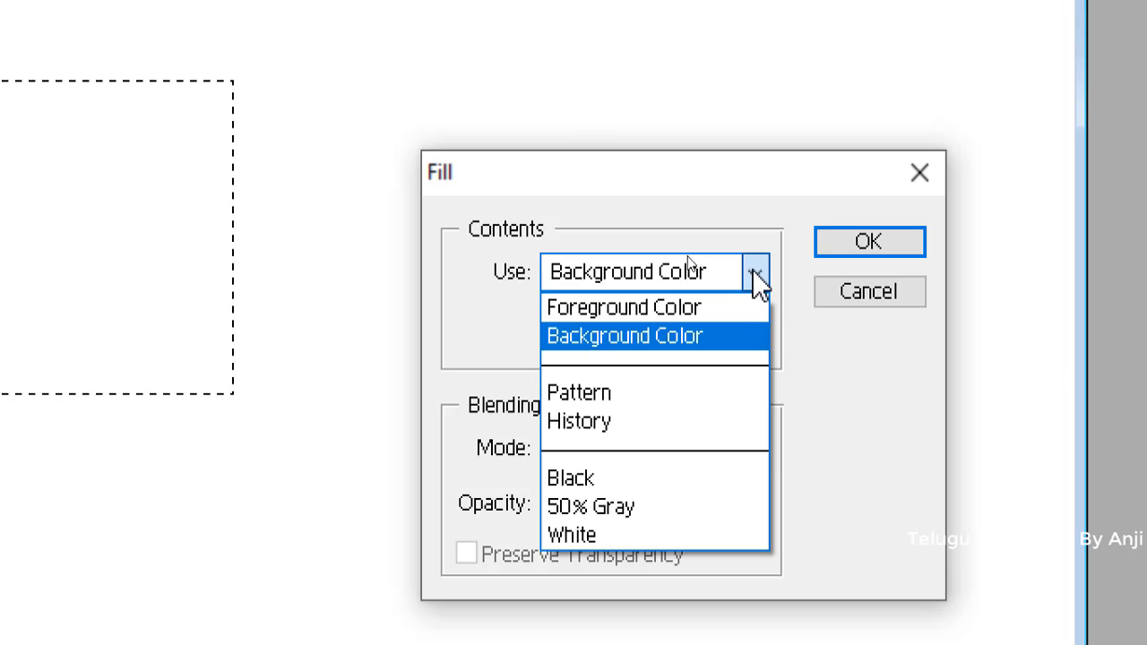
pyautogui.click(619, 308)
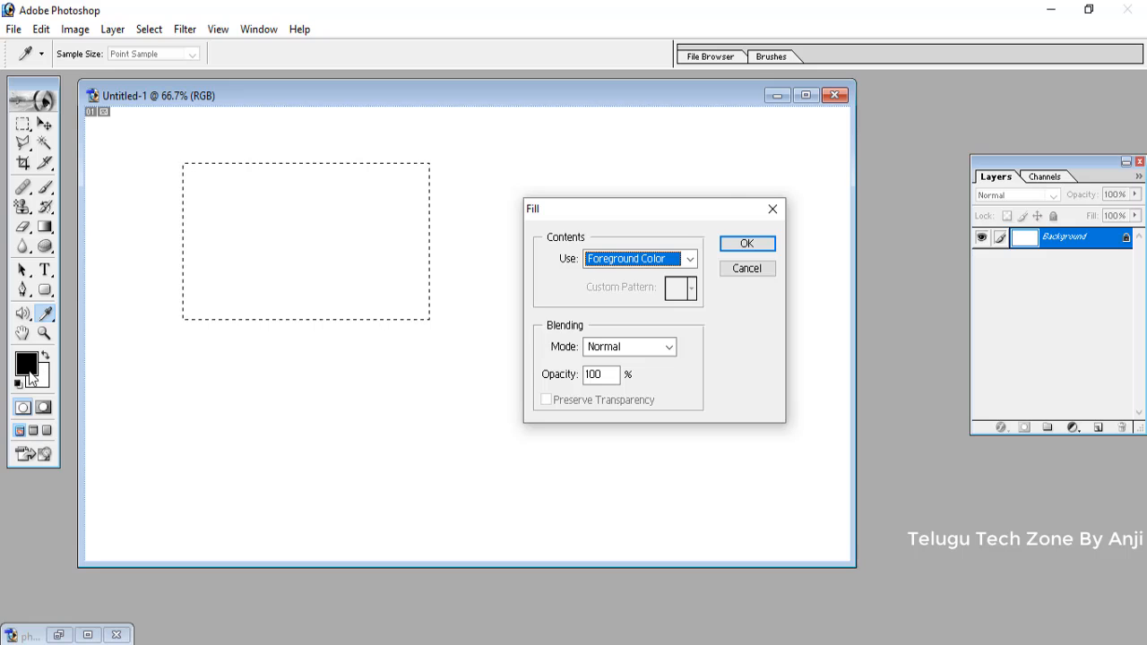
pyautogui.click(747, 247)
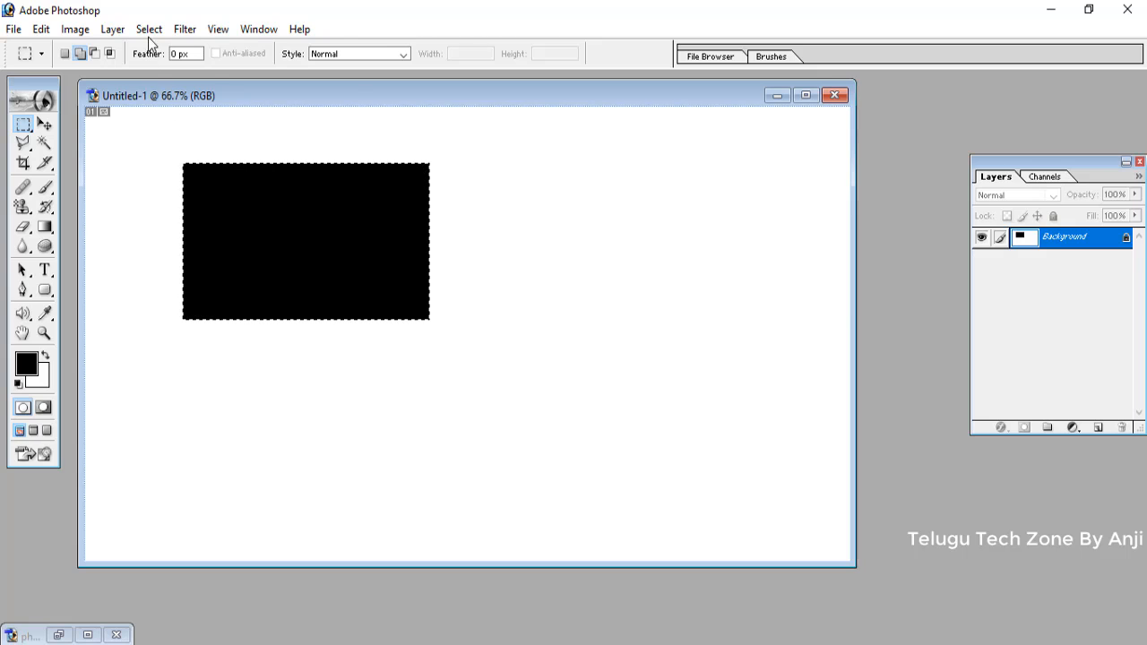
pyautogui.click(149, 30)
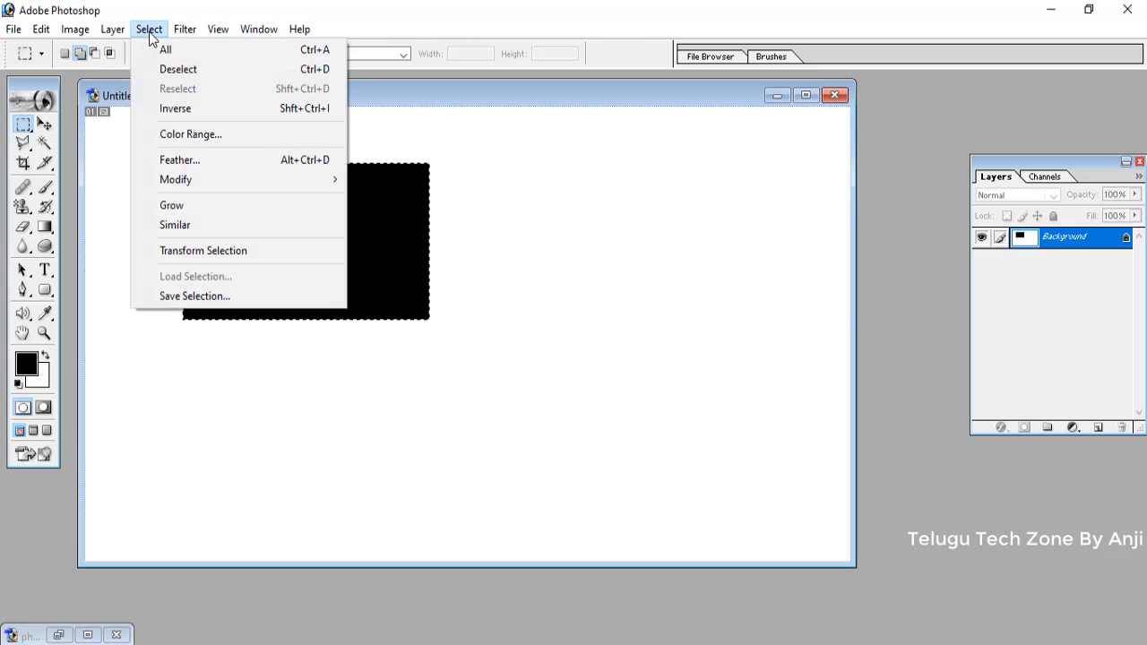
pyautogui.click(193, 70)
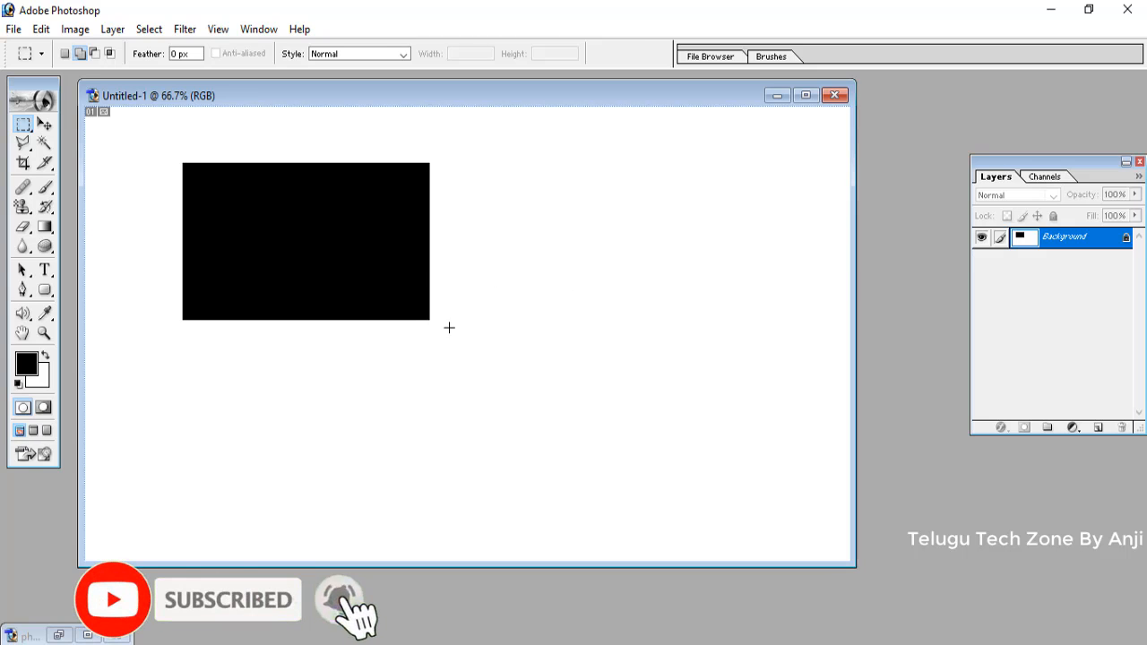
# - Set the foreground color to a fully saturated bright violet-blue with a hue of 254°
pyautogui.click(27, 368)
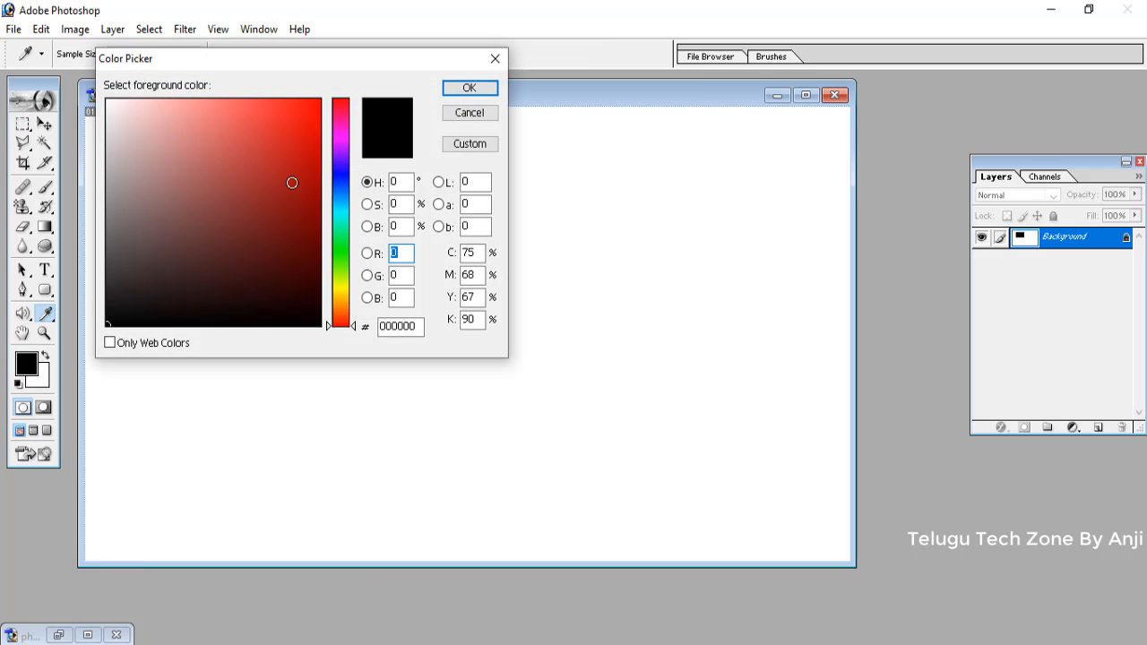
pyautogui.click(333, 166)
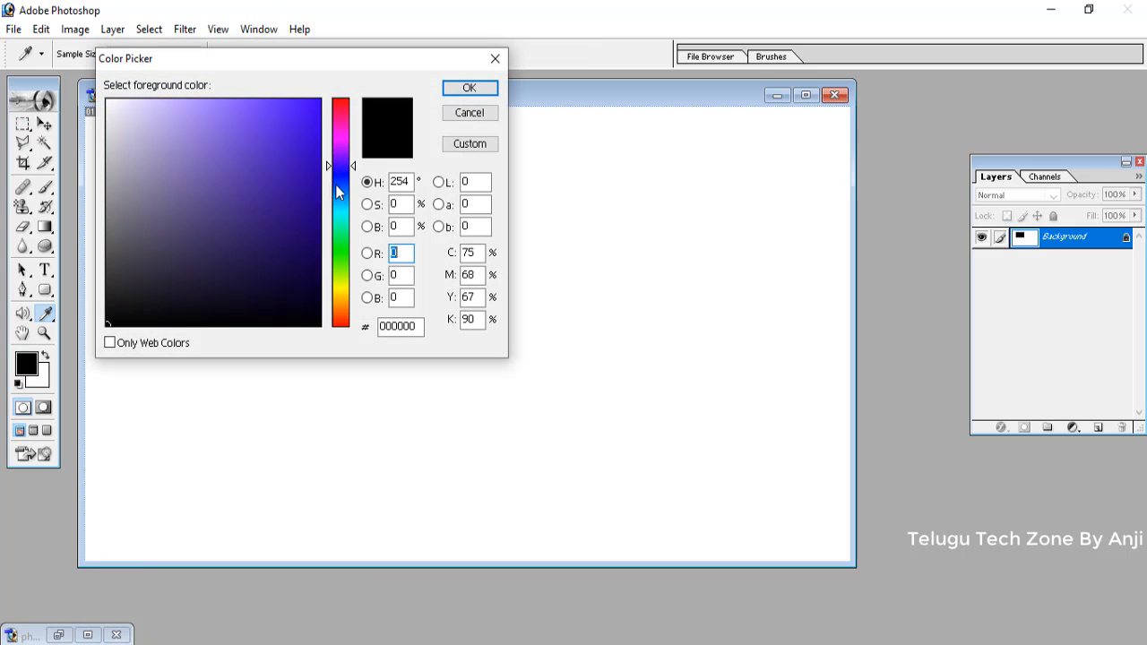
pyautogui.click(319, 100)
pyautogui.click(451, 92)
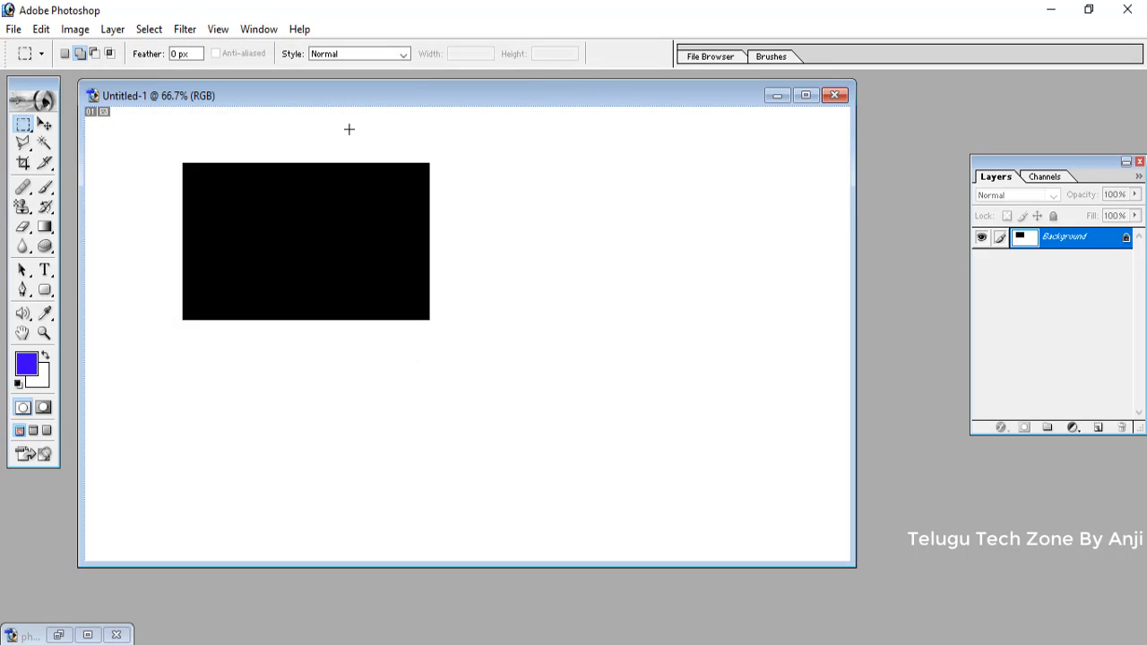
pyautogui.click(41, 29)
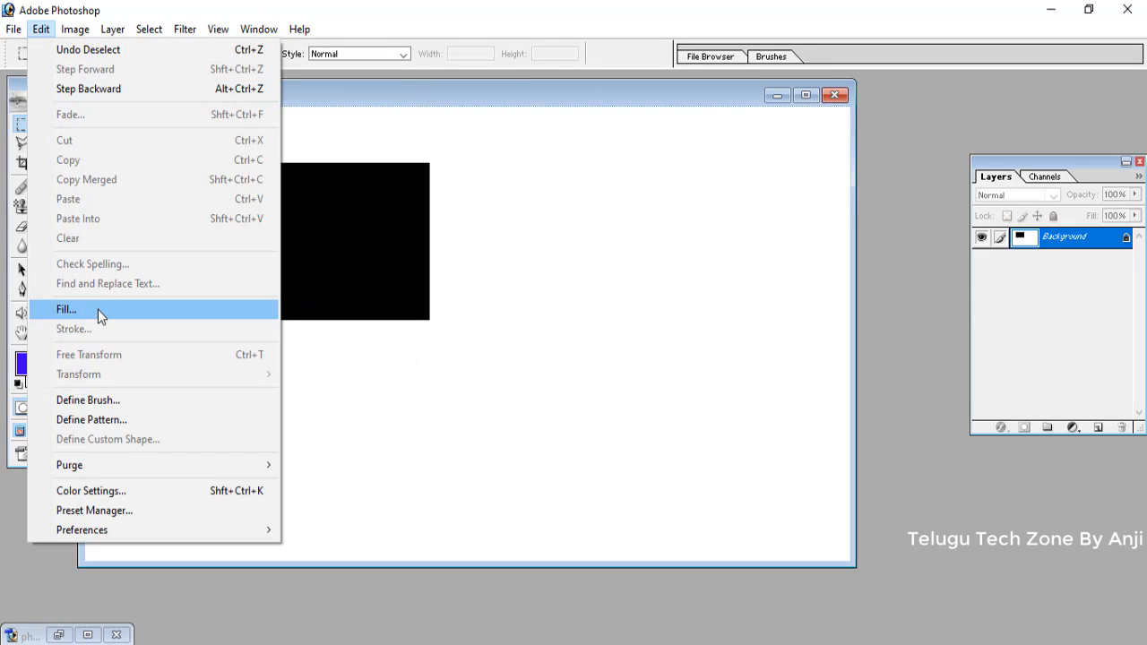
pyautogui.click(171, 309)
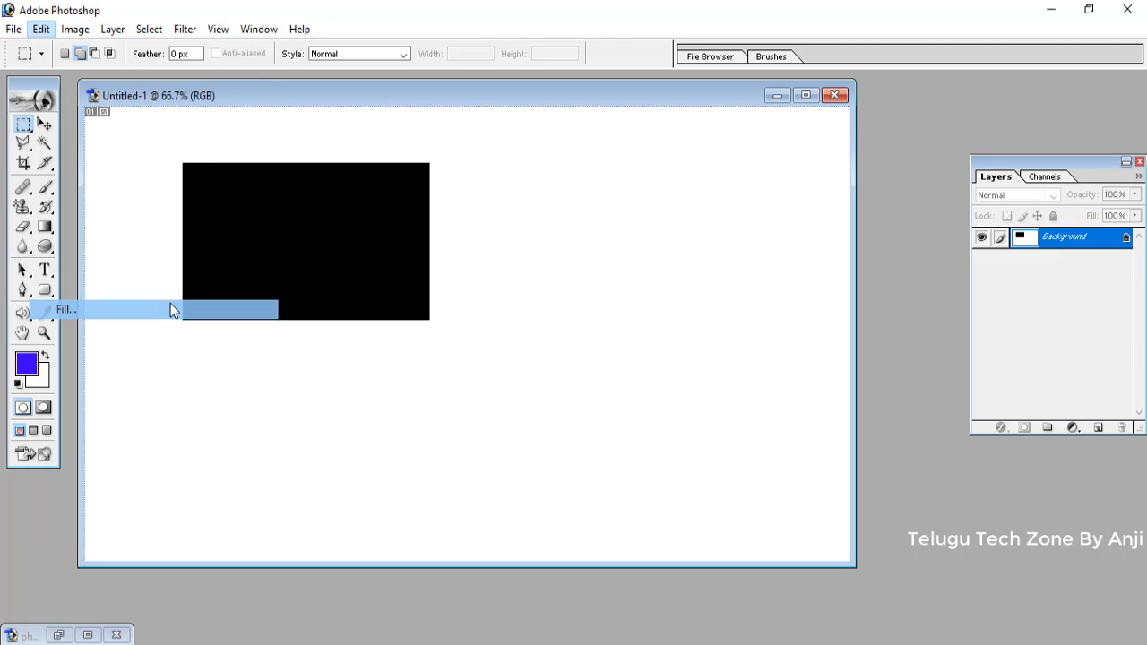
pyautogui.click(748, 268)
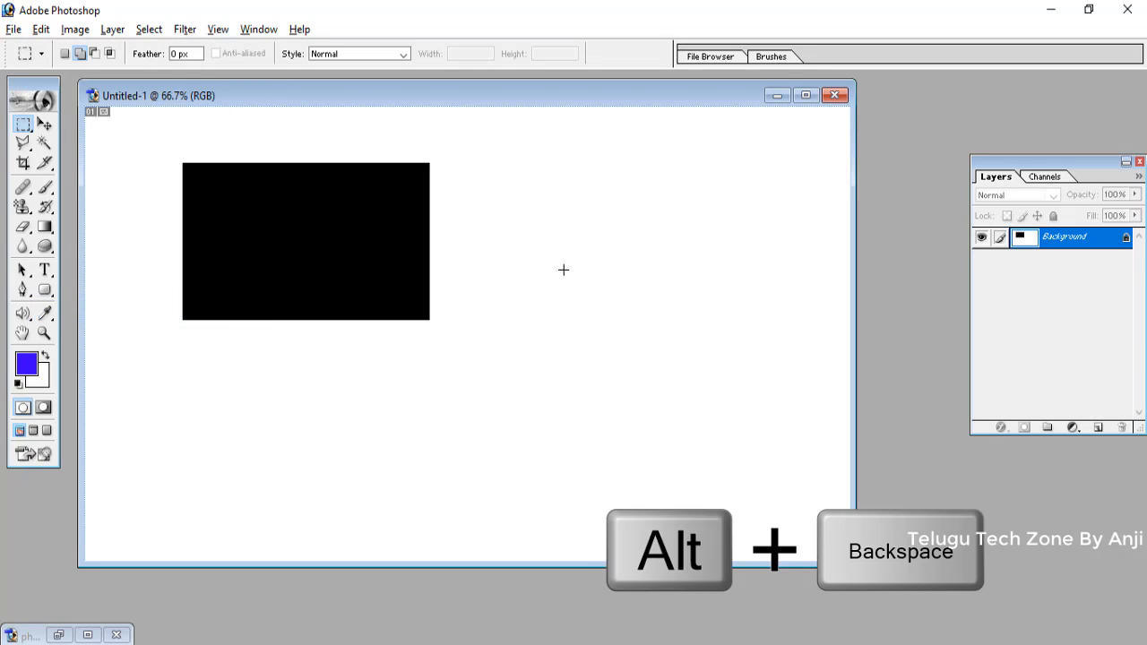
# - Fill the entire Background layer with the violet-blue foreground color
pyautogui.hotkey('alt', 'BackSpace')
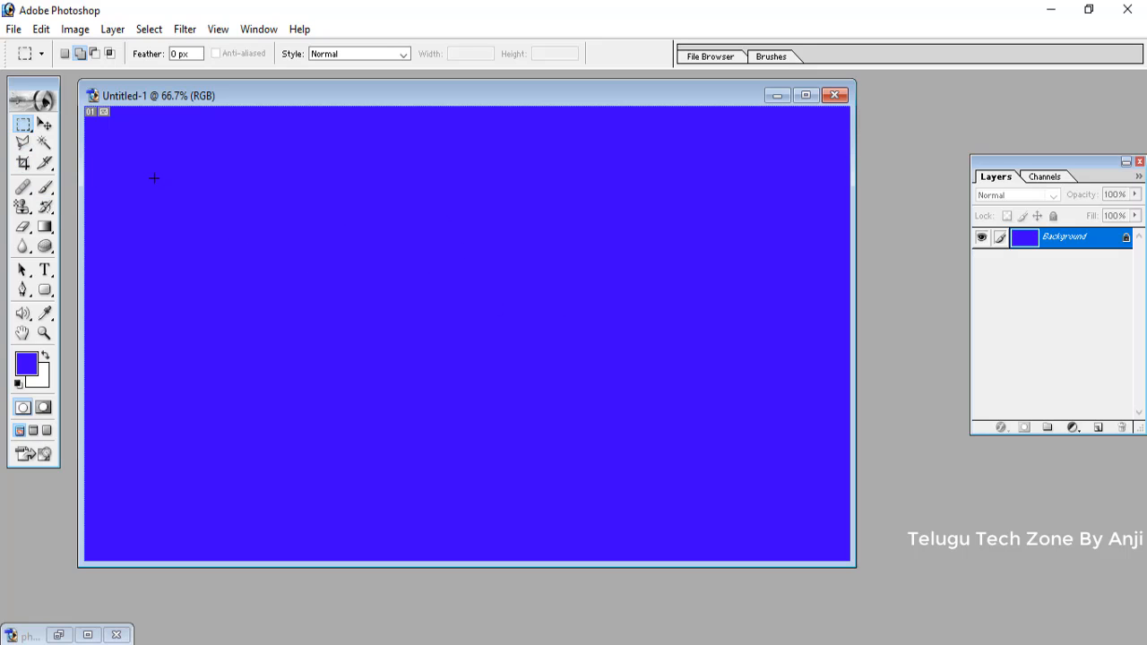
# - Fill a rectangular selection in the canvas's upper-left area with the white background color on a new layer, and deselect it
pyautogui.moveTo(335, 307); pyautogui.dragTo(342, 308)
pyautogui.click(1098, 428)
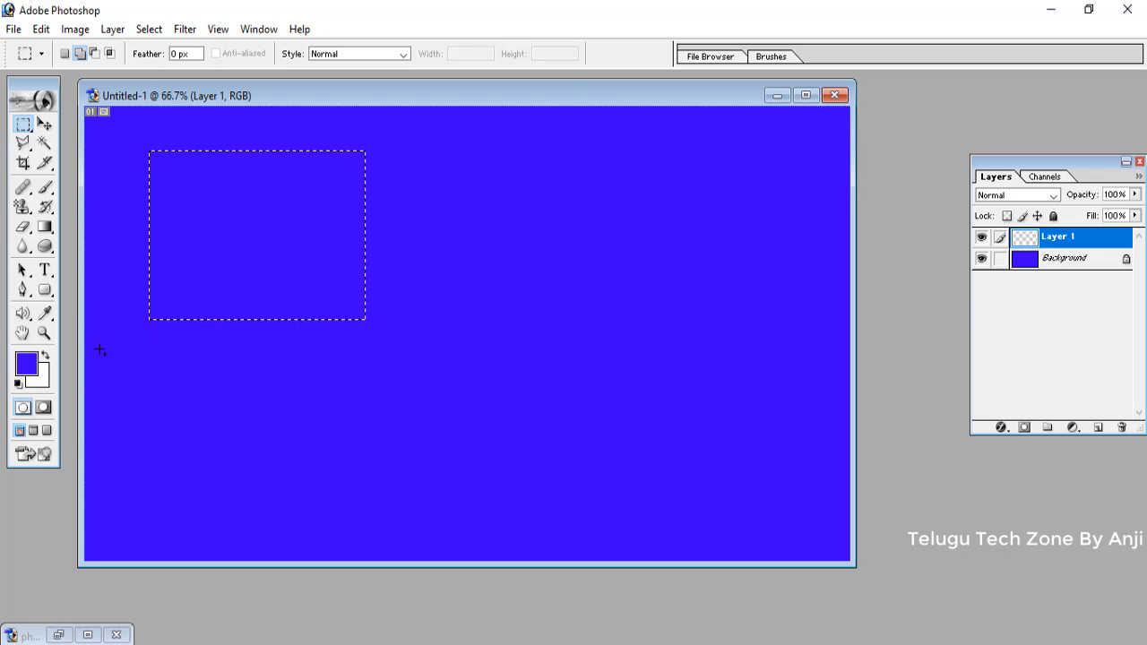
pyautogui.click(42, 30)
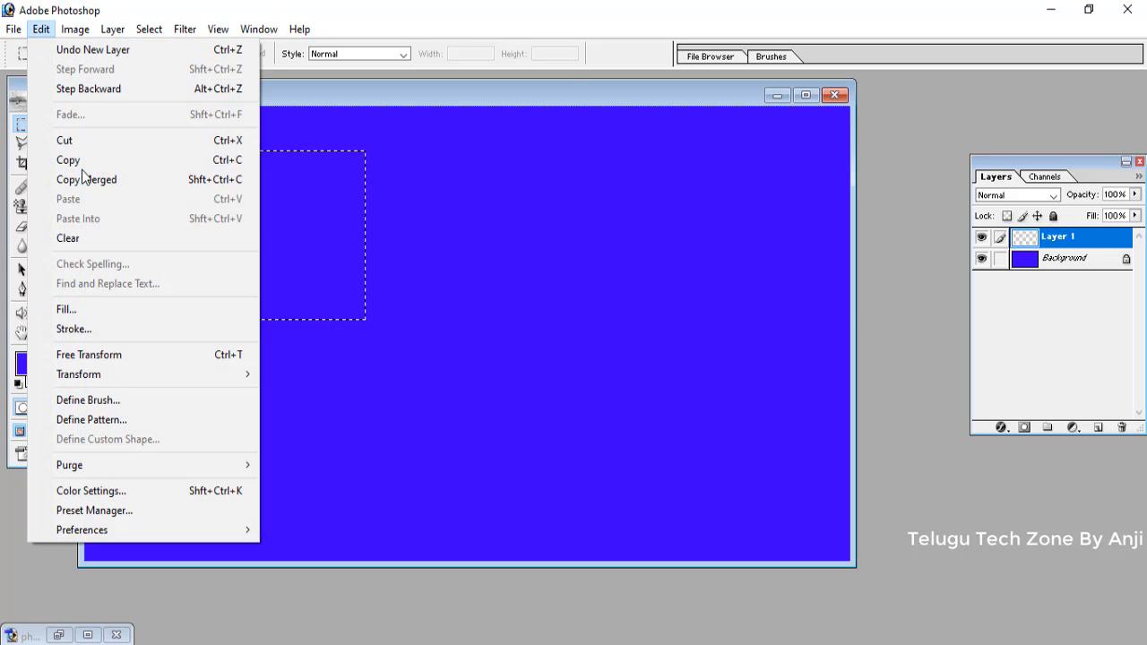
pyautogui.click(121, 313)
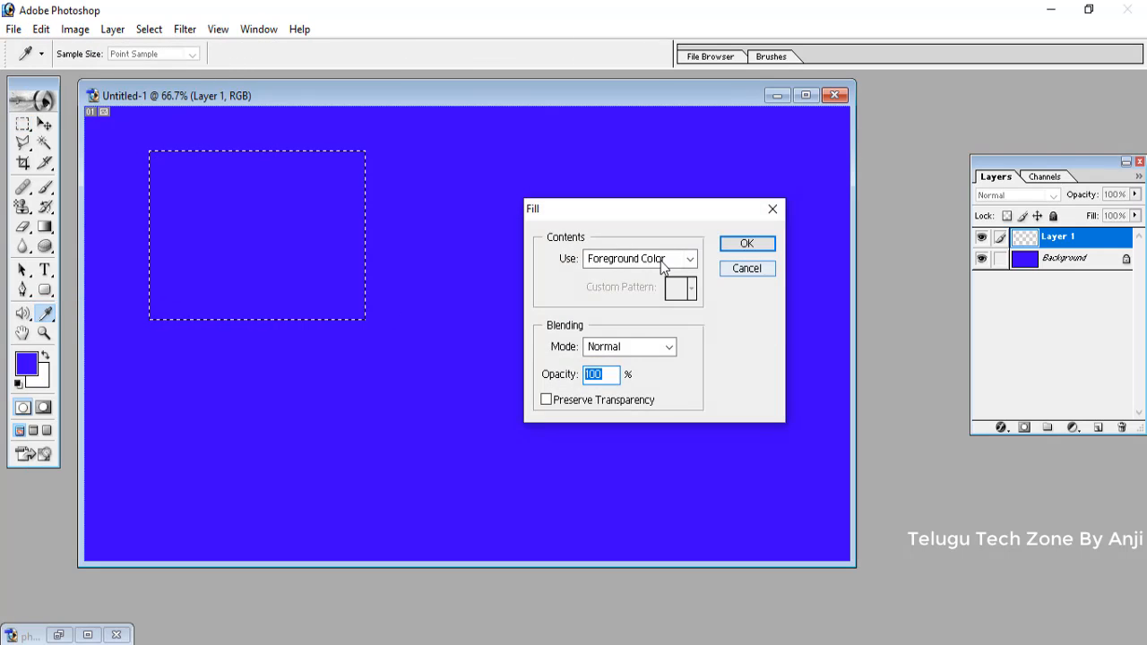
pyautogui.click(667, 260)
pyautogui.click(674, 290)
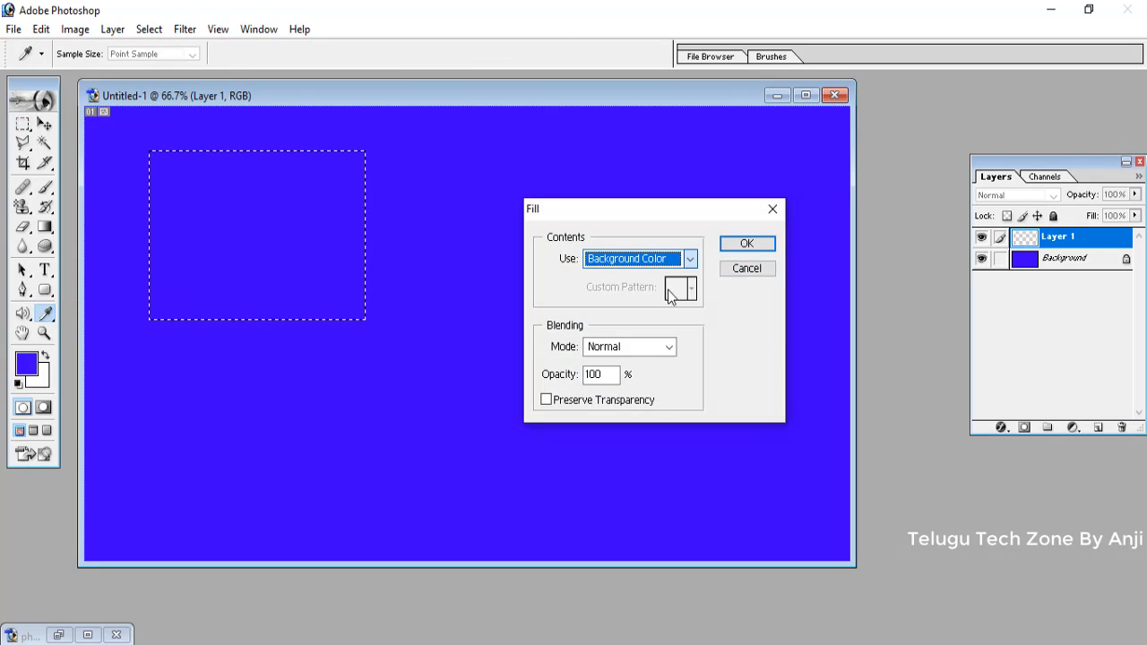
pyautogui.click(758, 245)
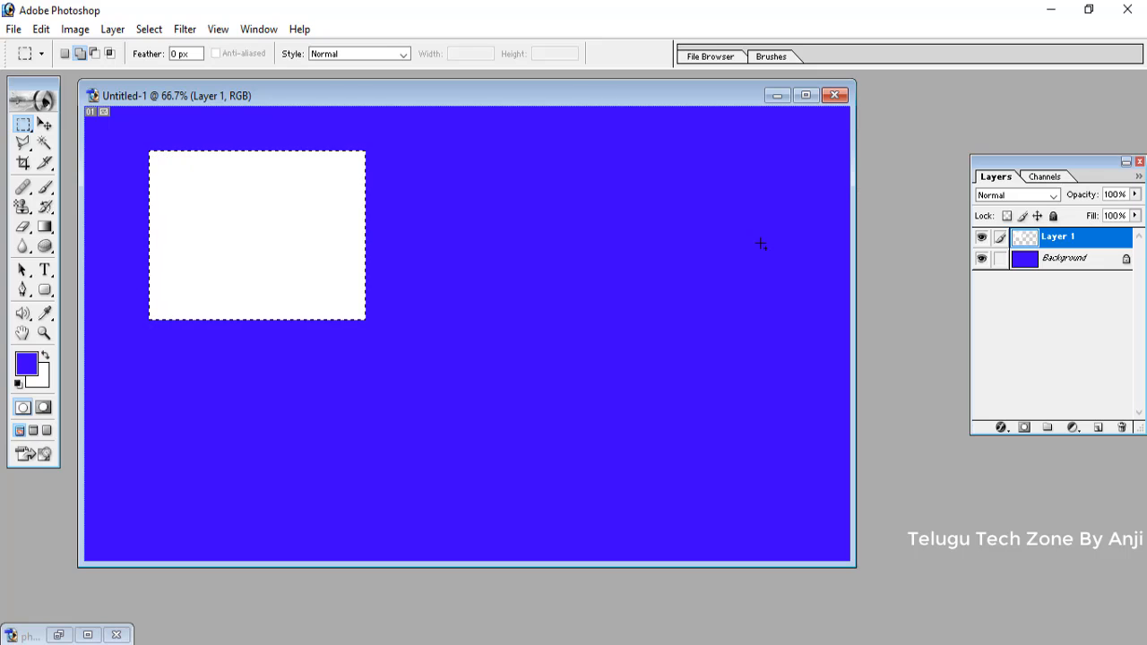
pyautogui.hotkey('ctrl', 'd')
# - Add another new layer and draw a rectangular selection on the canvas to the right of the white rectangle
pyautogui.click(1098, 426)
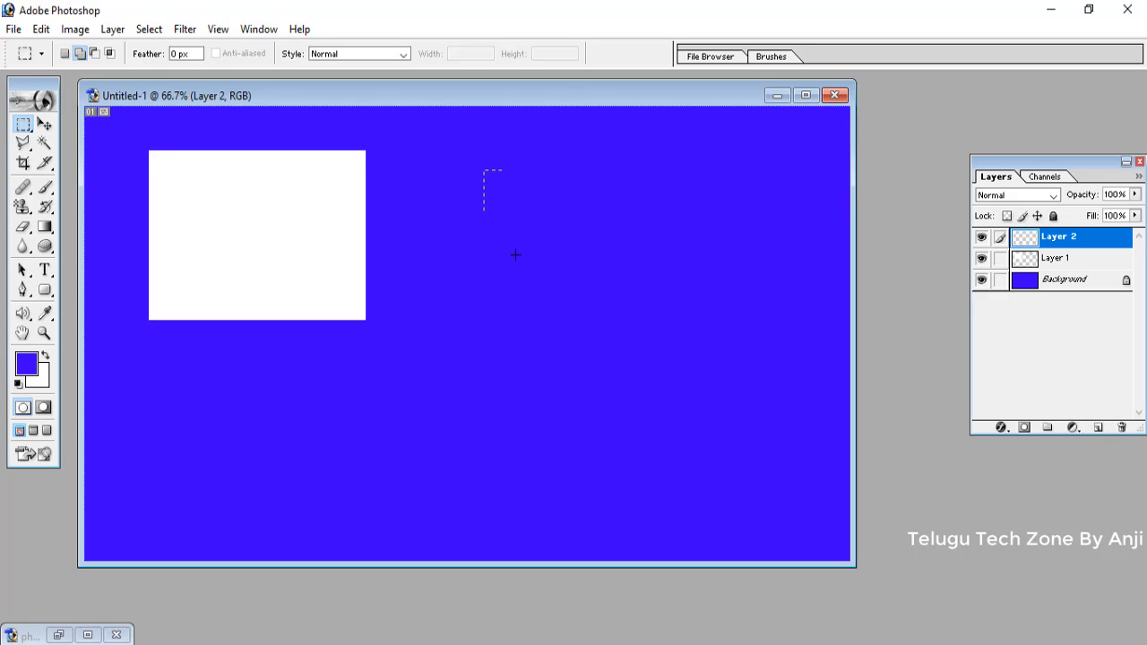
pyautogui.moveTo(515, 255); pyautogui.dragTo(691, 322)
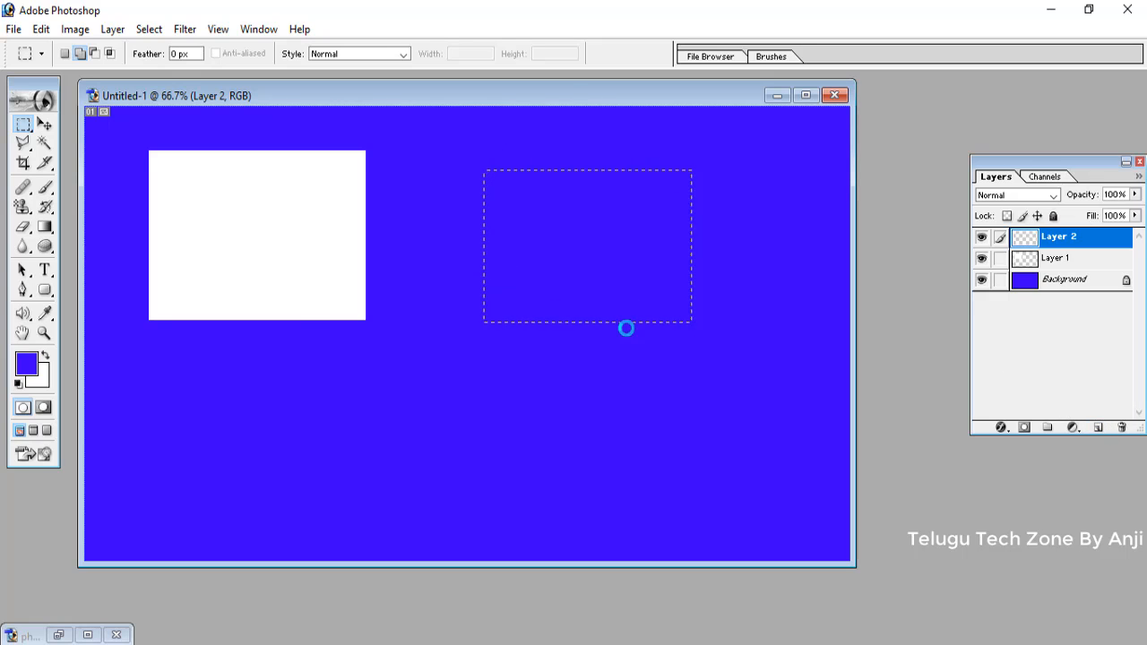
# - Set the background color to bright yellow with a hue of 62°, fill the selection with it, and deselect
pyautogui.click(41, 384)
pyautogui.click(340, 288)
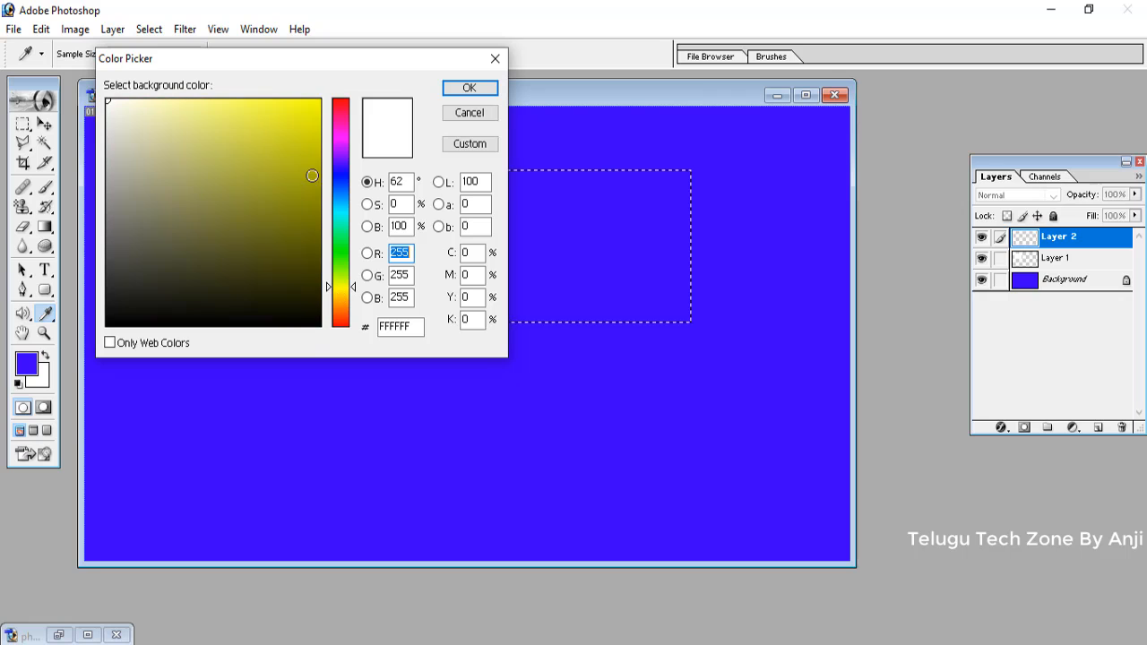
pyautogui.moveTo(312, 175); pyautogui.dragTo(350, 71)
pyautogui.click(468, 88)
pyautogui.press('m')
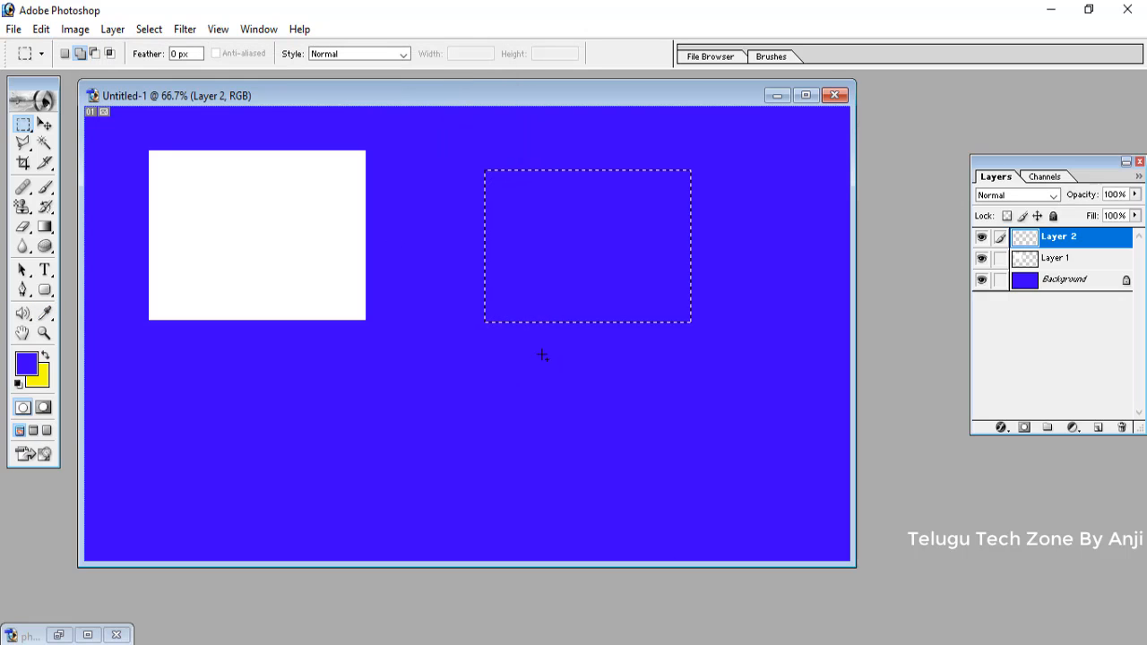
pyautogui.hotkey('ctrl', 'BackSpace')
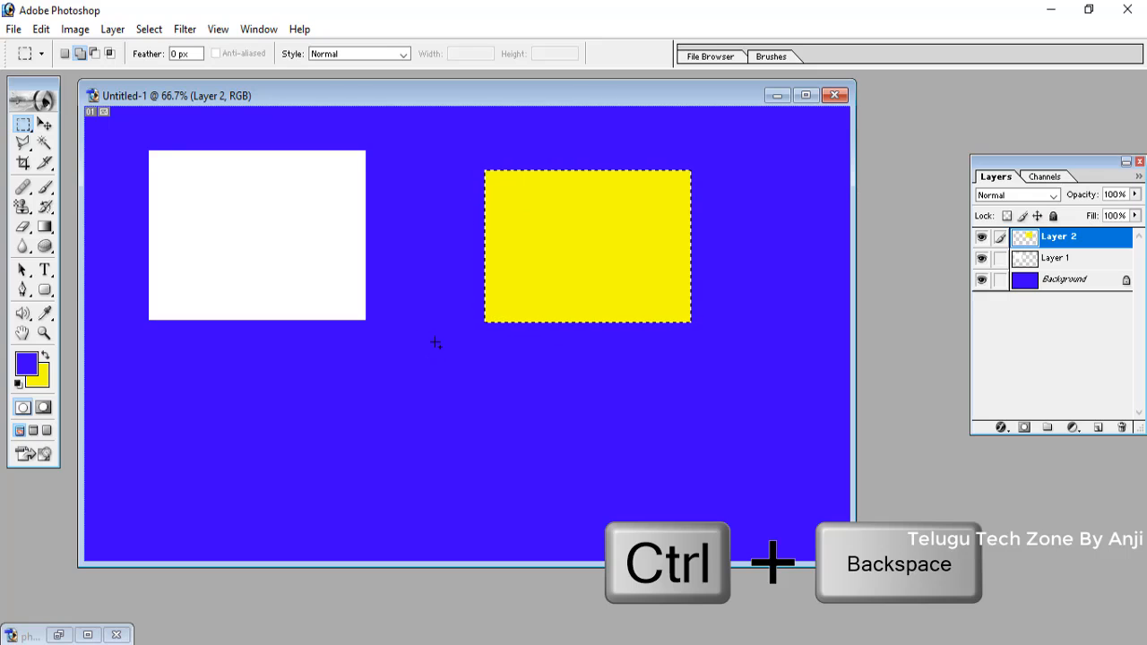
pyautogui.click(493, 326)
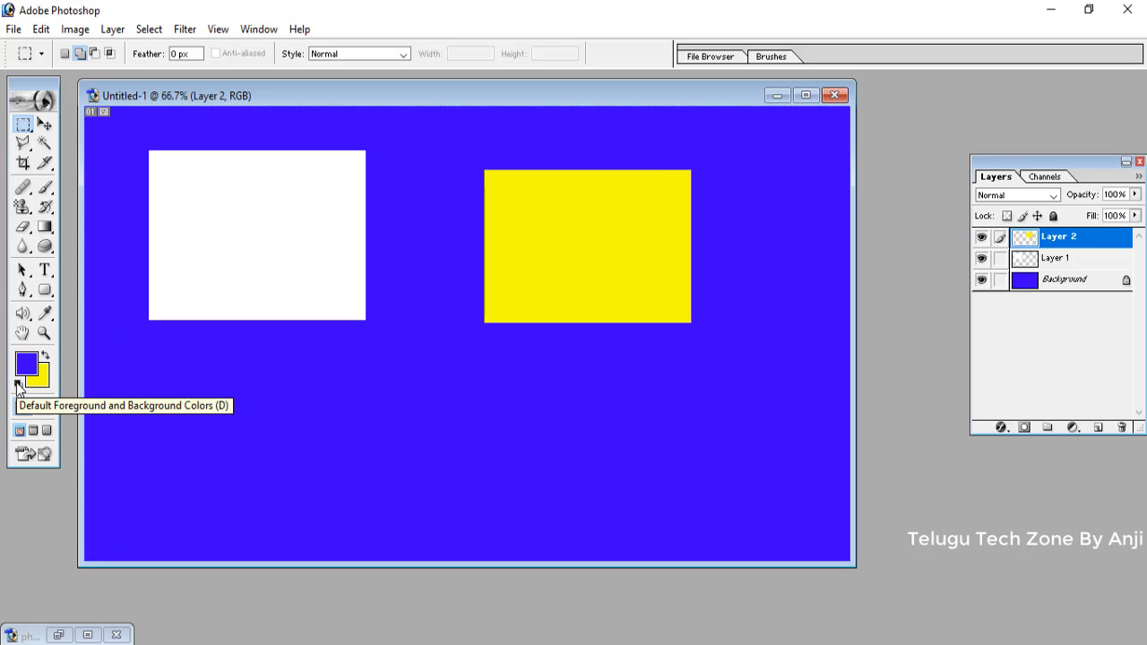
# - Restore the default foreground and background colors, and draw a rectangular selection on a new layer below the two rectangles
pyautogui.press('d')
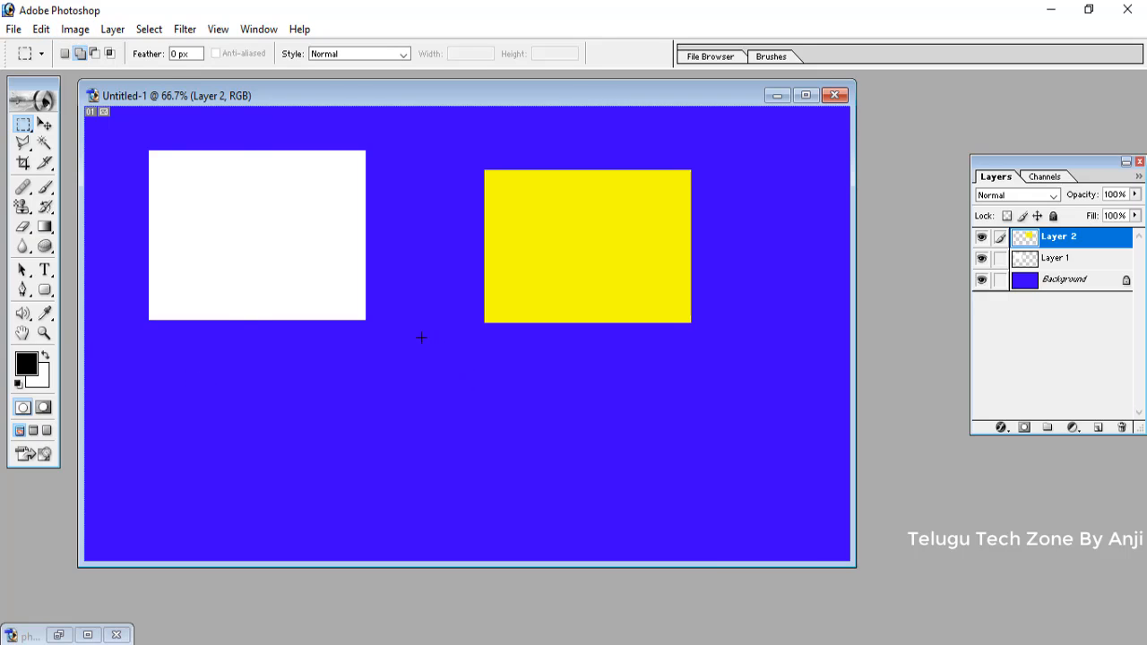
pyautogui.click(1097, 427)
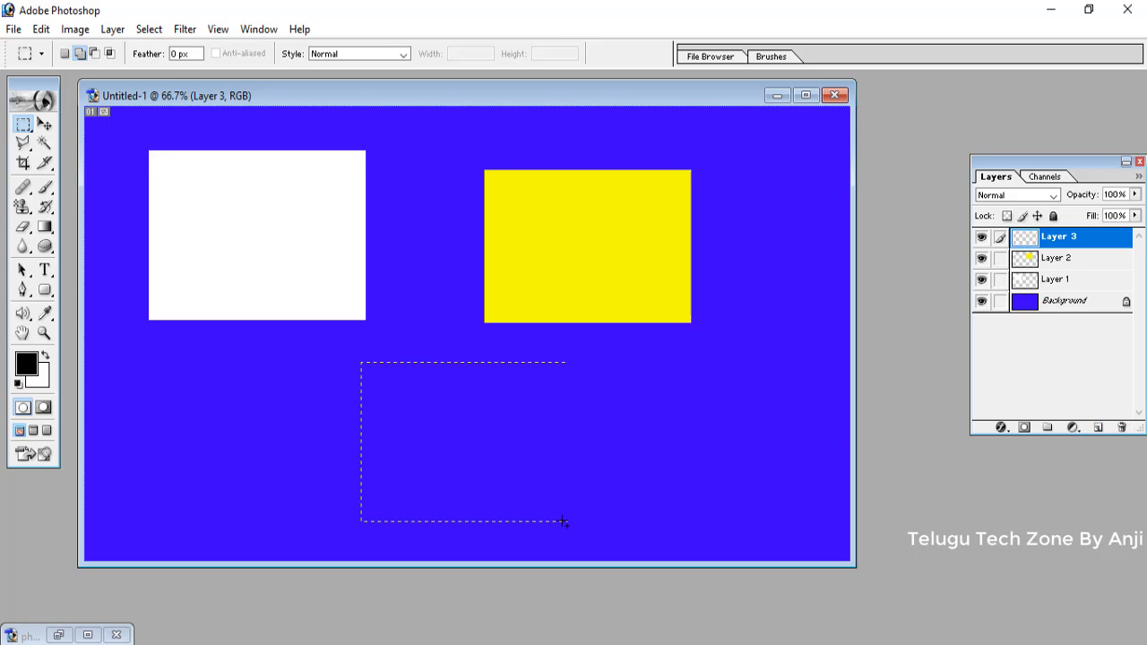
# - Fill the lower rectangular selection with a coarse black-and-white grain pattern in Normal mode at 100% opacity
pyautogui.click(41, 28)
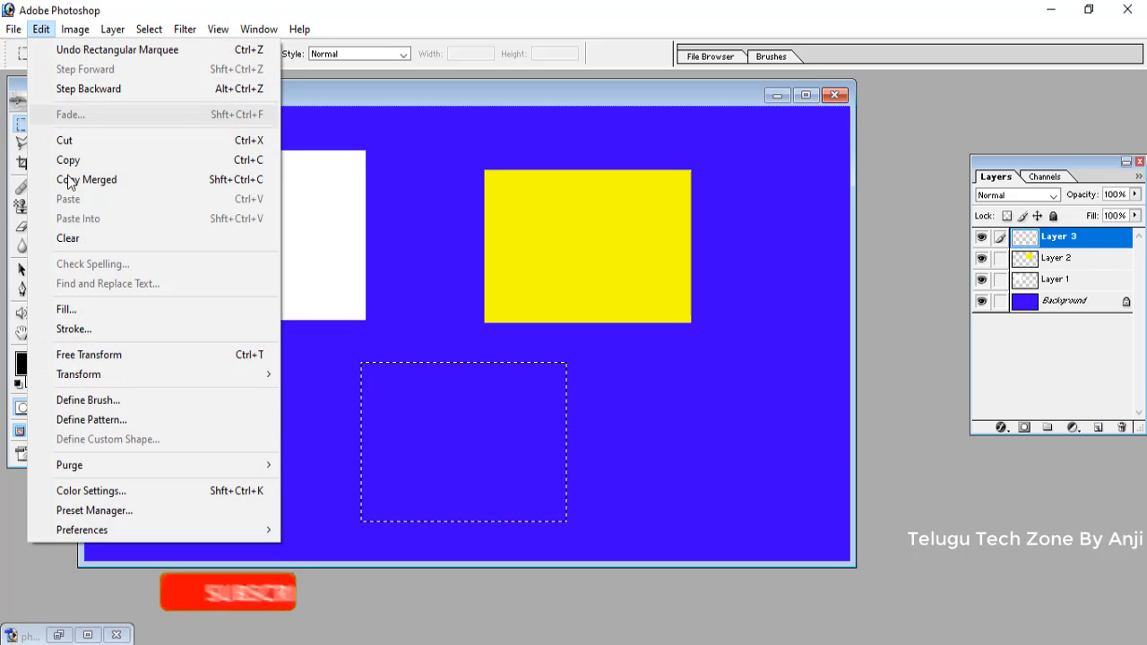
pyautogui.click(98, 309)
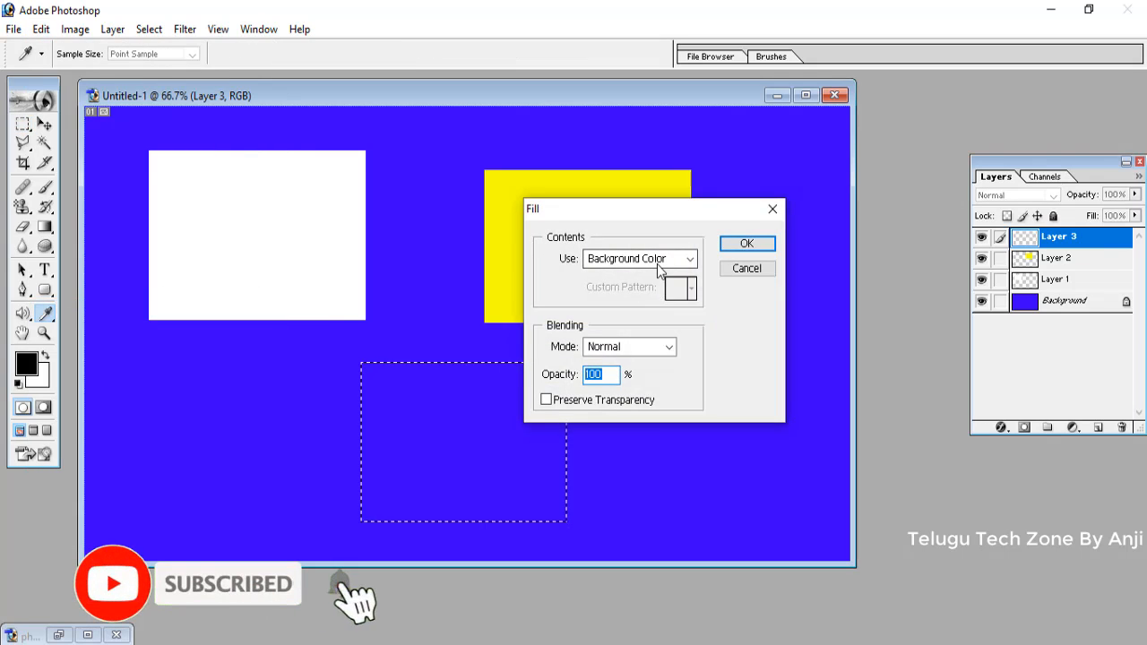
pyautogui.click(674, 260)
pyautogui.click(637, 322)
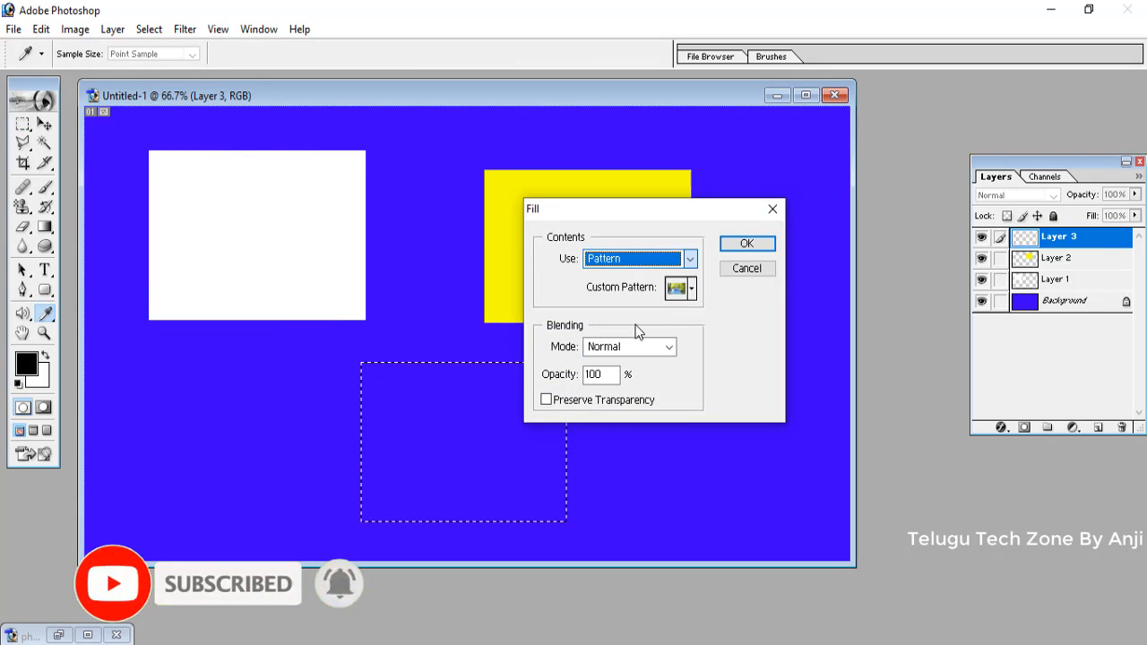
pyautogui.click(691, 291)
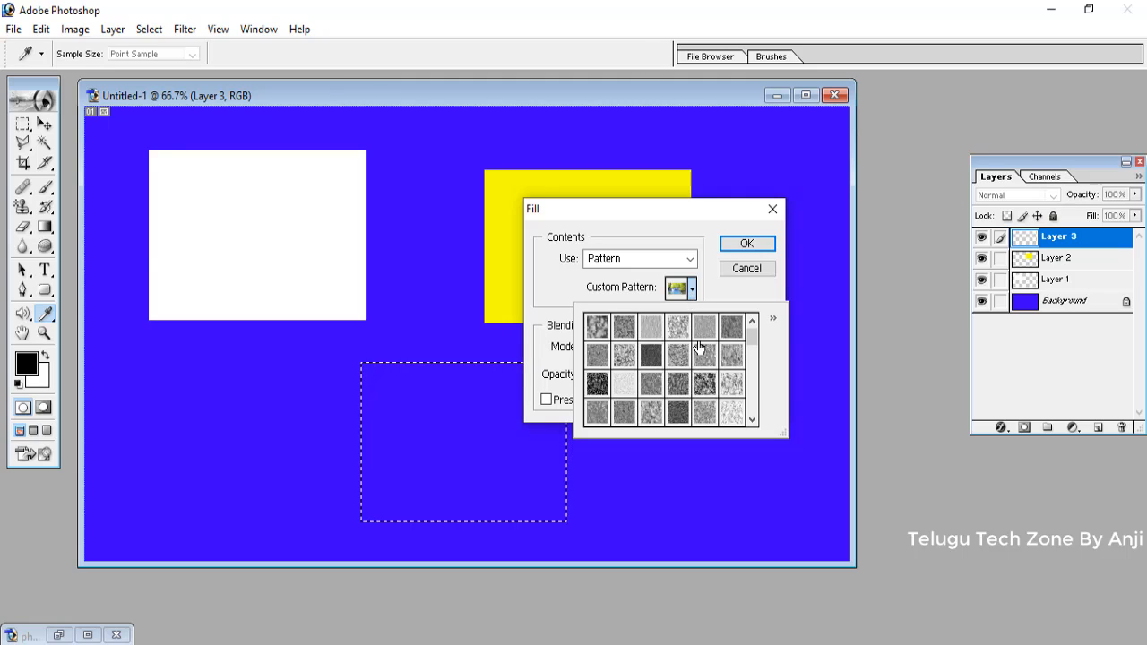
pyautogui.click(684, 290)
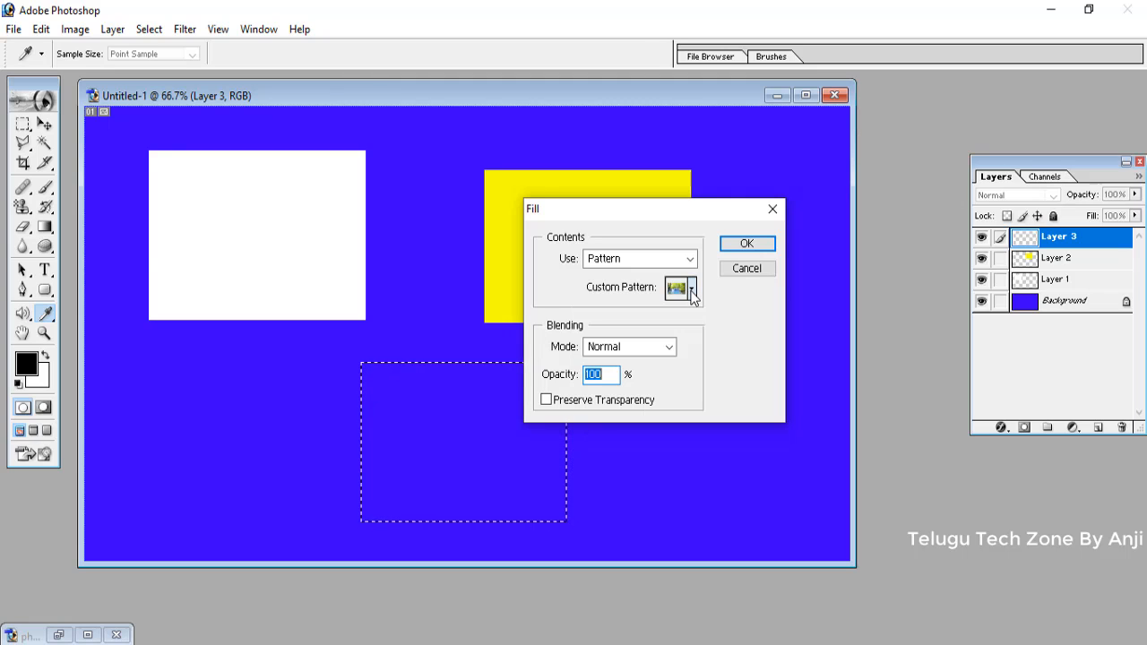
pyautogui.click(691, 289)
pyautogui.click(706, 385)
pyautogui.click(745, 243)
pyautogui.press('m')
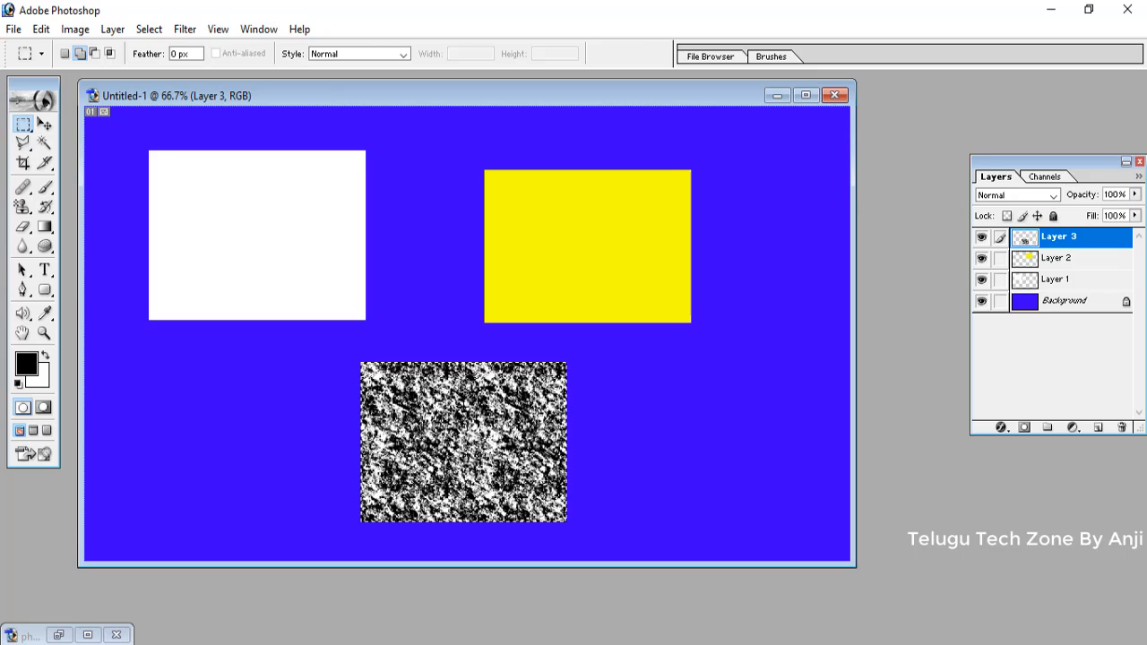
# - Add a new layer directly above the Background and fill its entire area with the purple-and-yellow flower pattern in Normal mode at 100% opacity
pyautogui.click(1075, 301)
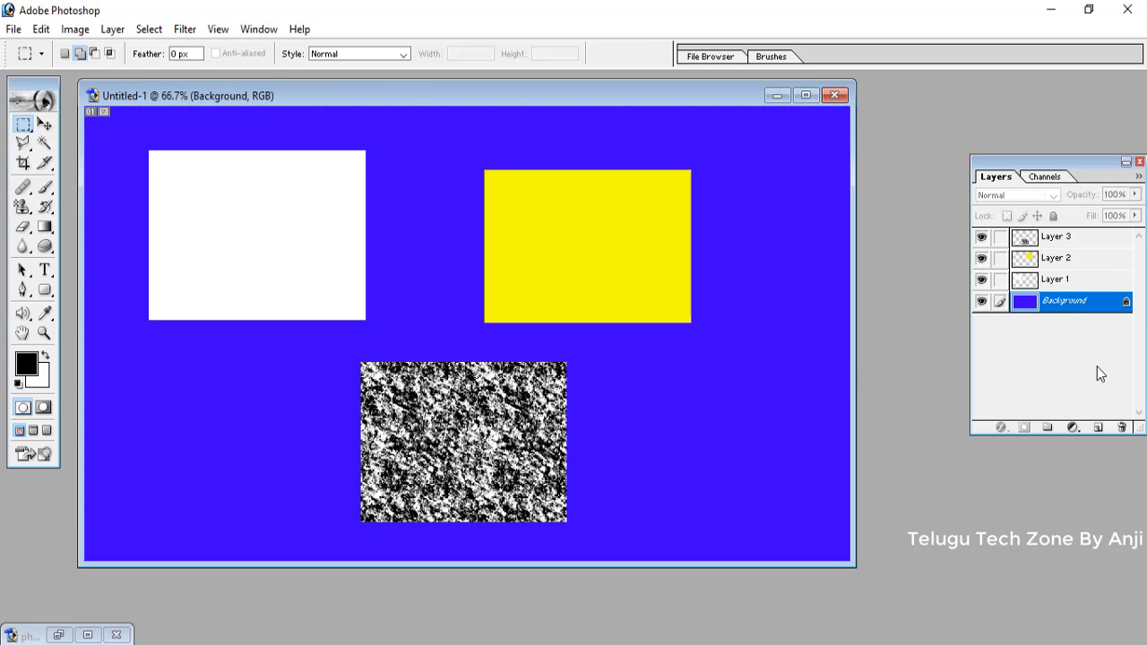
pyautogui.click(1098, 428)
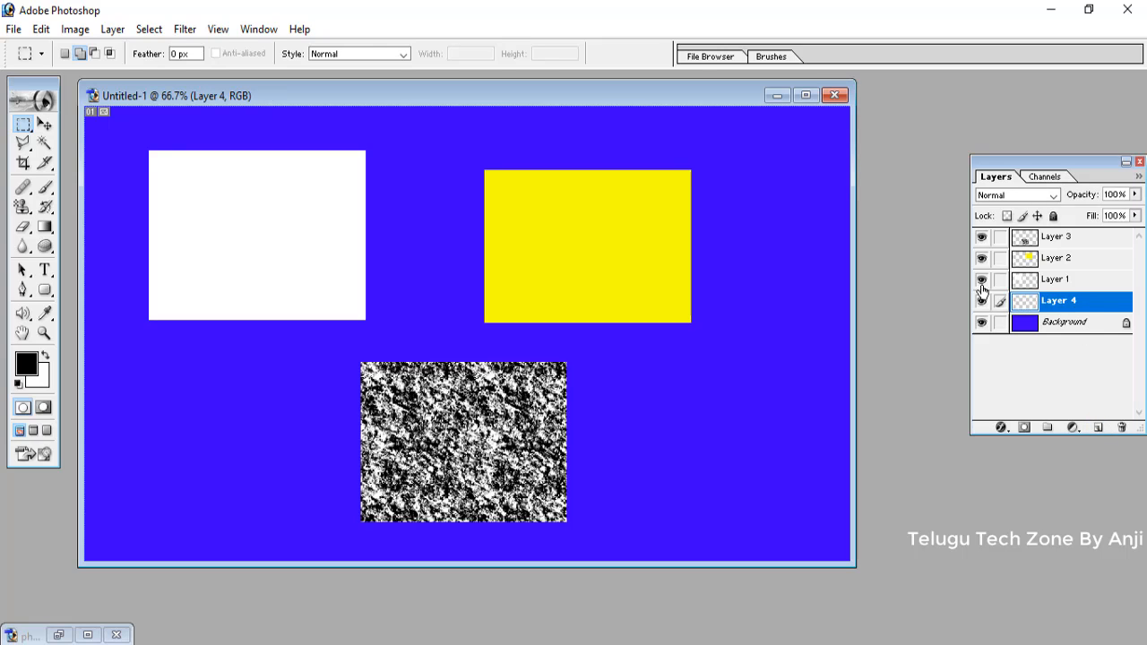
pyautogui.click(41, 29)
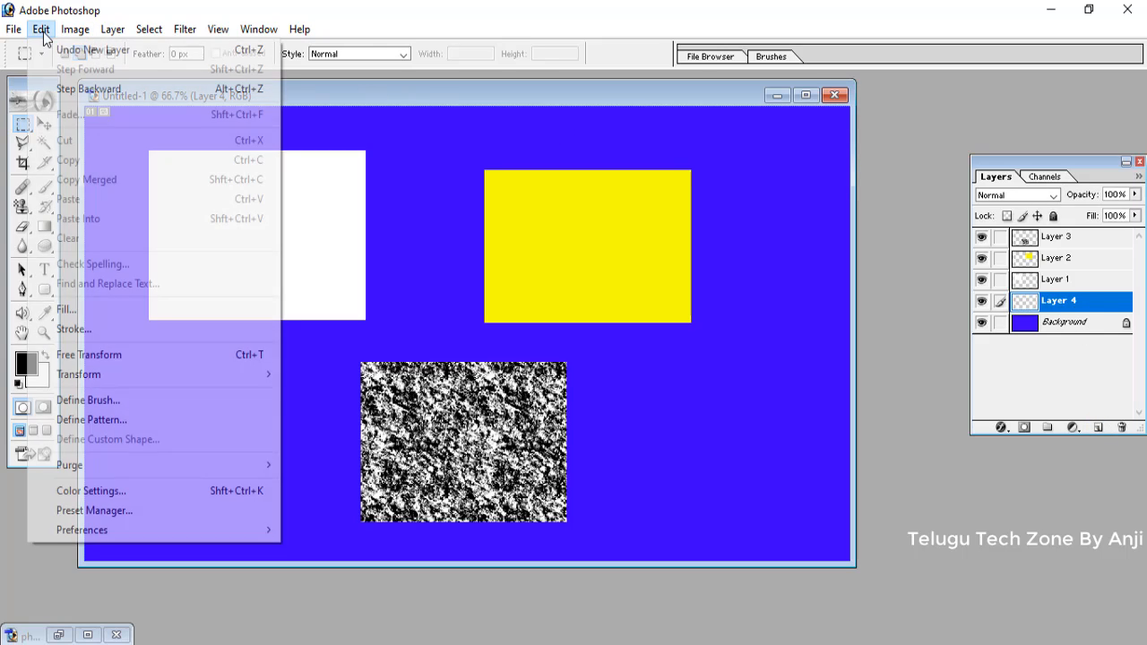
pyautogui.click(97, 306)
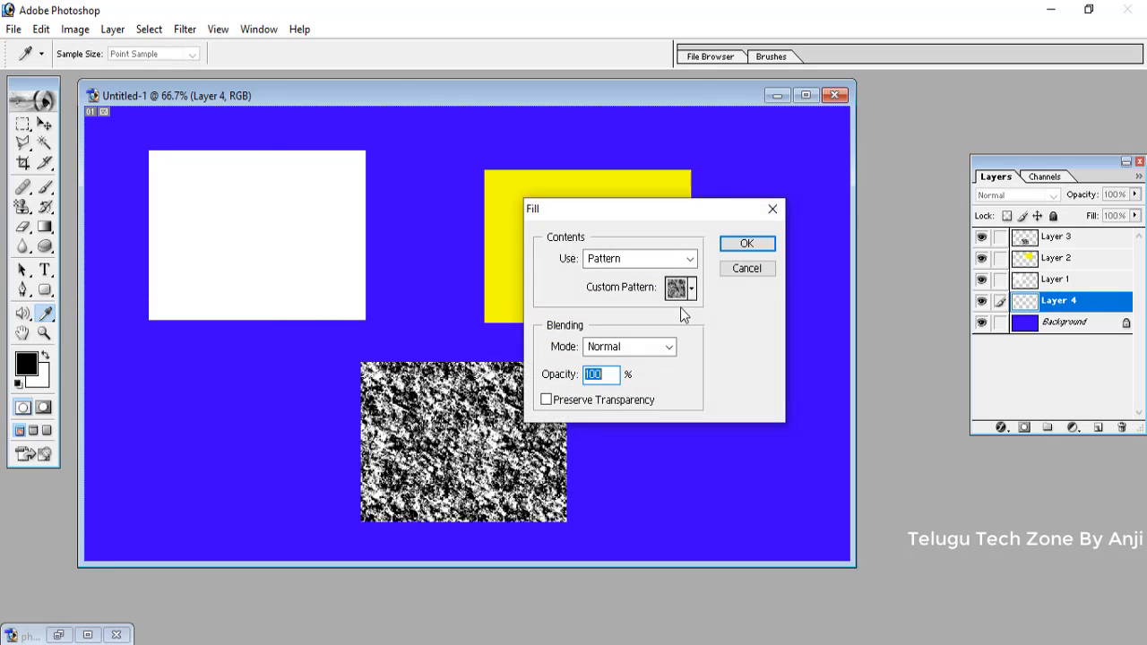
pyautogui.click(690, 289)
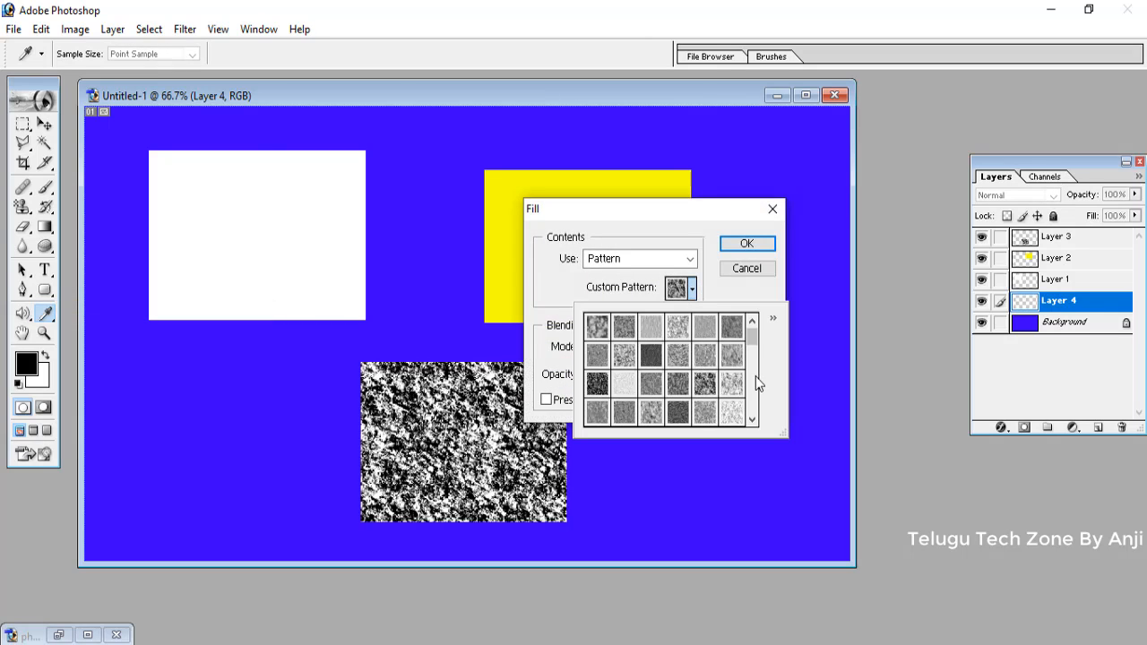
pyautogui.scroll(-5, 757, 384)
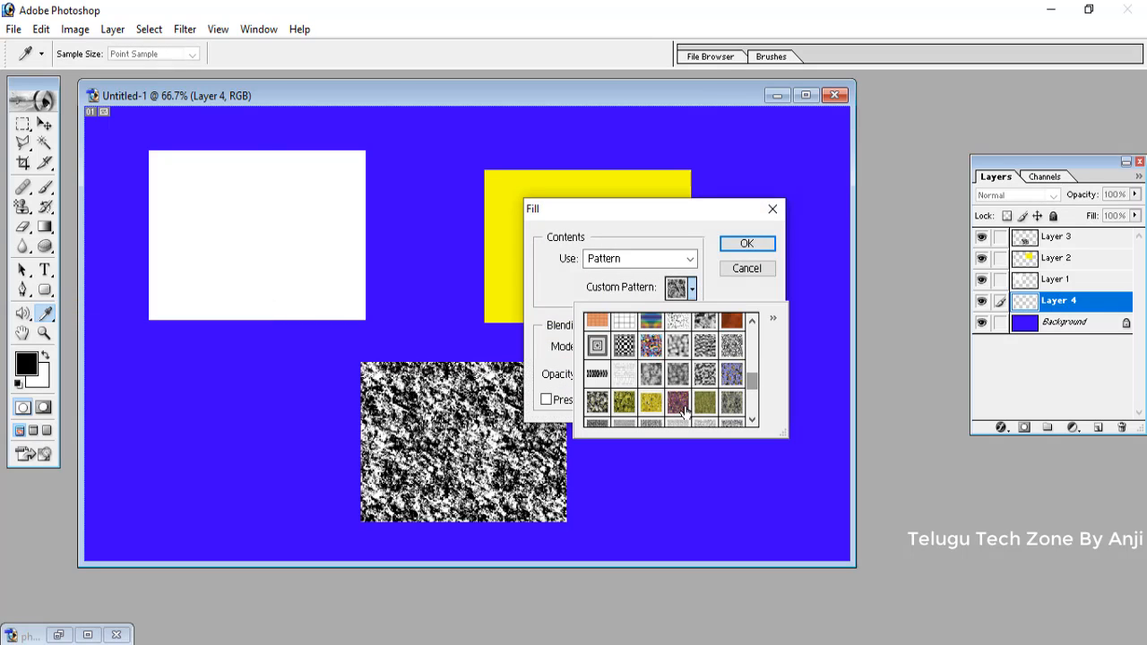
pyautogui.click(685, 409)
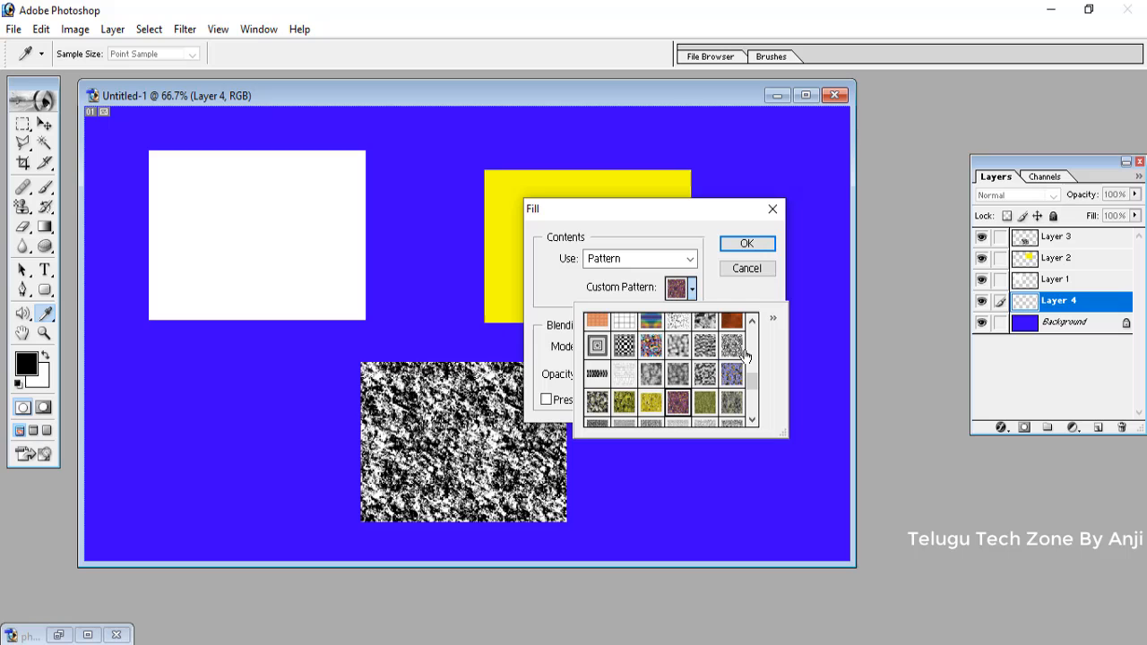
pyautogui.click(758, 244)
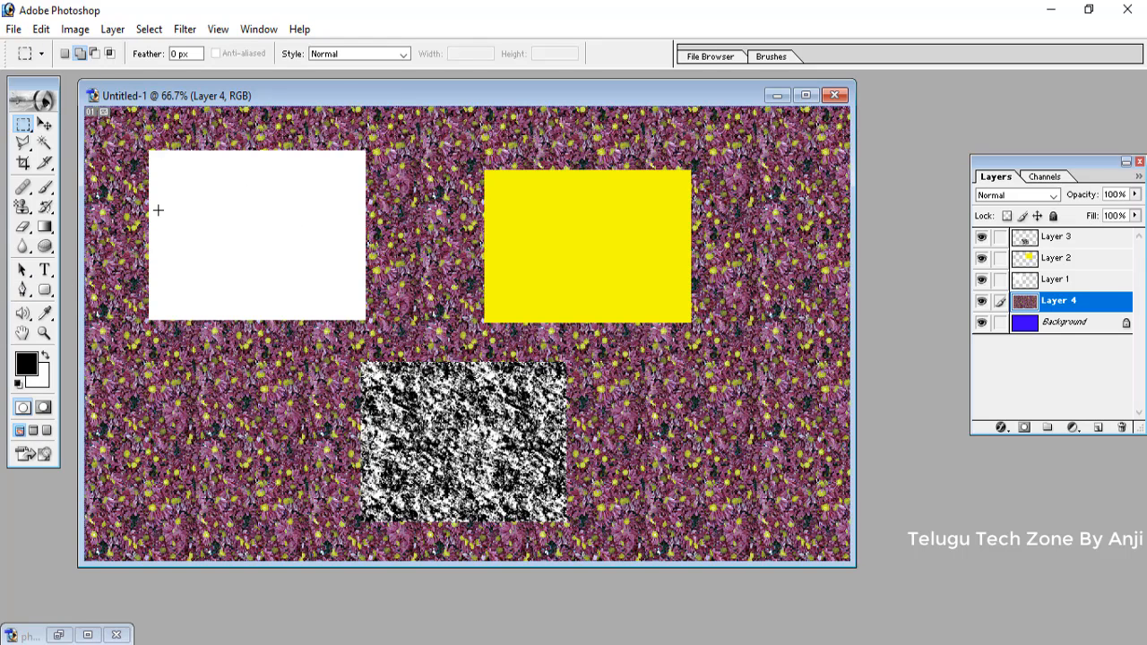
pyautogui.click(42, 28)
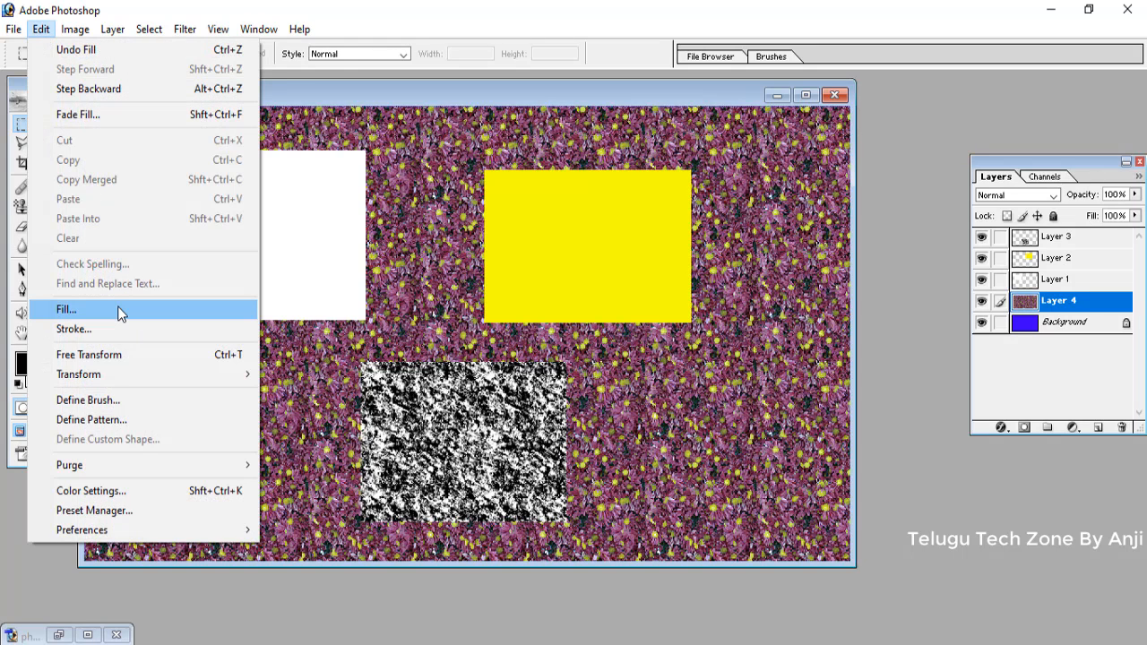
pyautogui.click(694, 86)
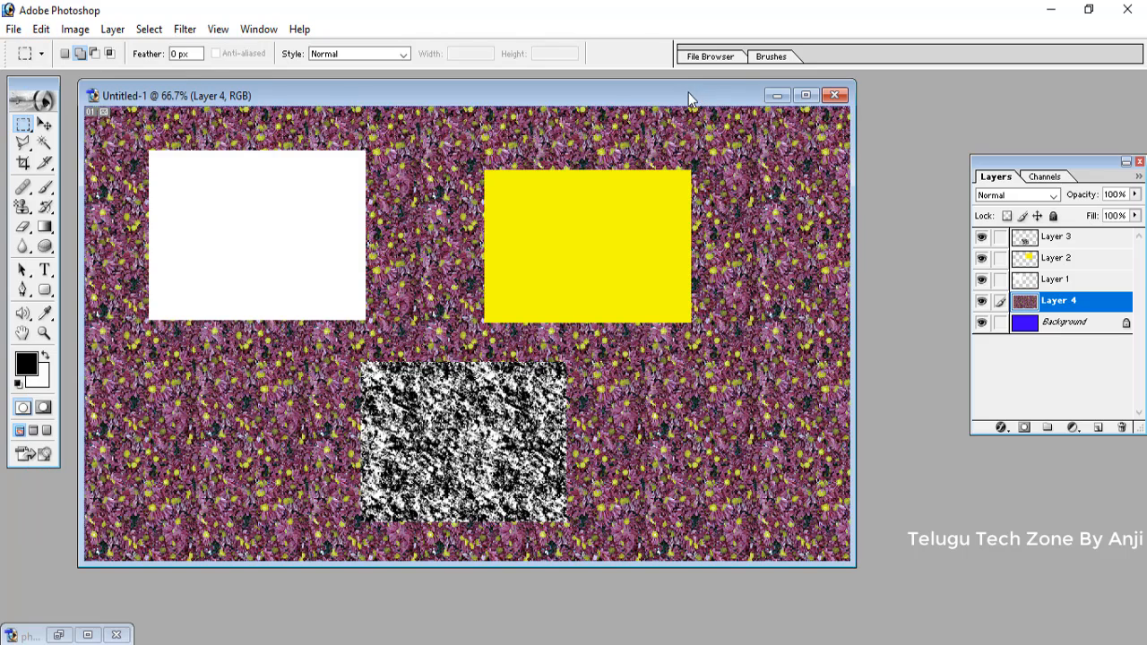